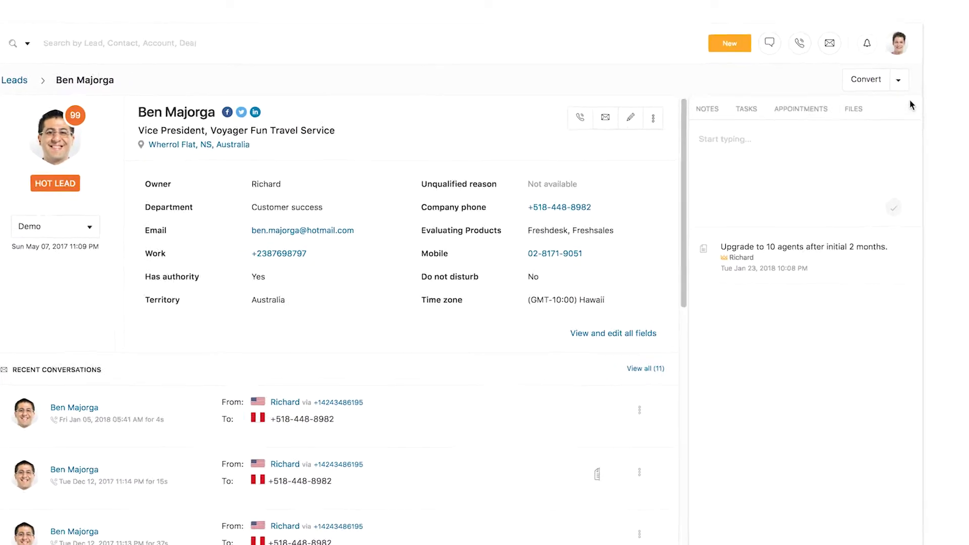
Convert the lead with its deal in Inside Sales, stage New, closing 30 March 2018.
left_click(856, 91)
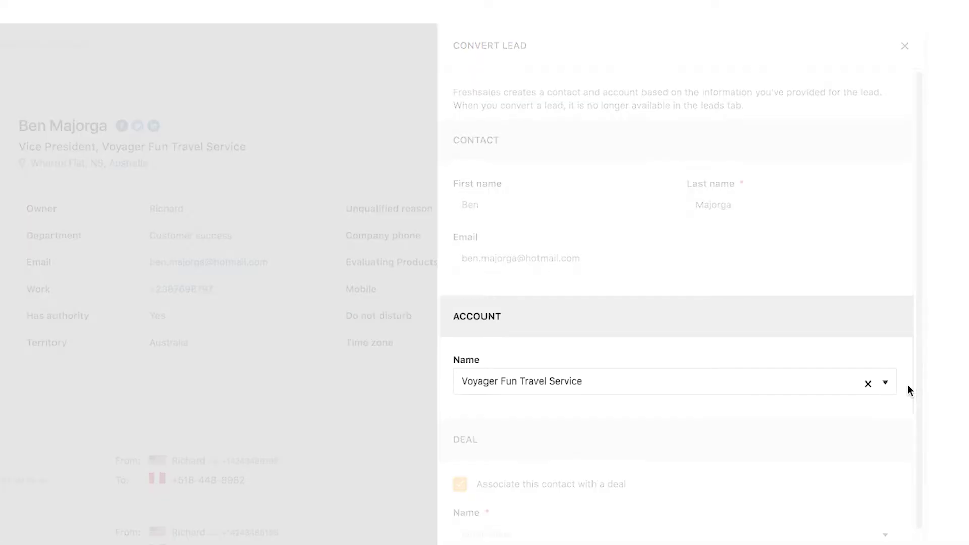
scroll(914, 389, "down", 3)
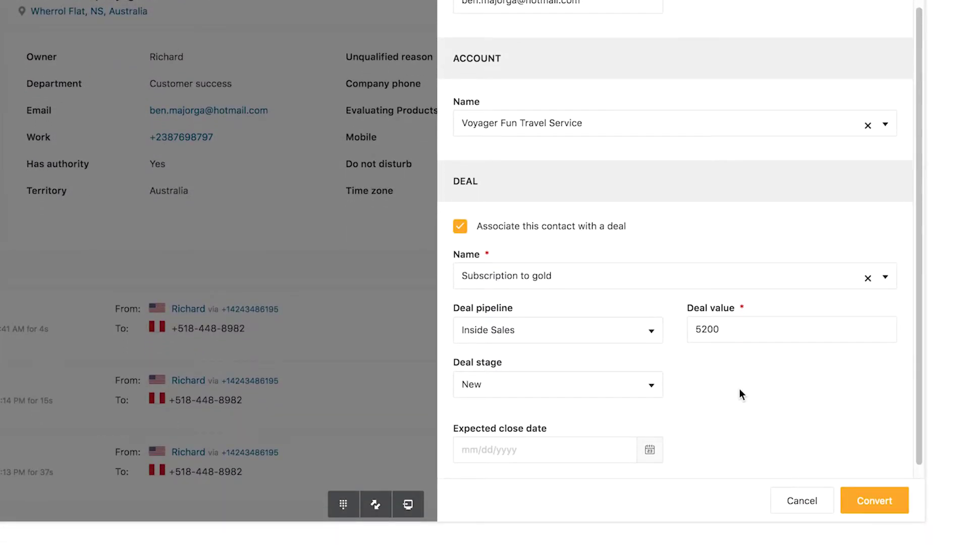
left_click(652, 333)
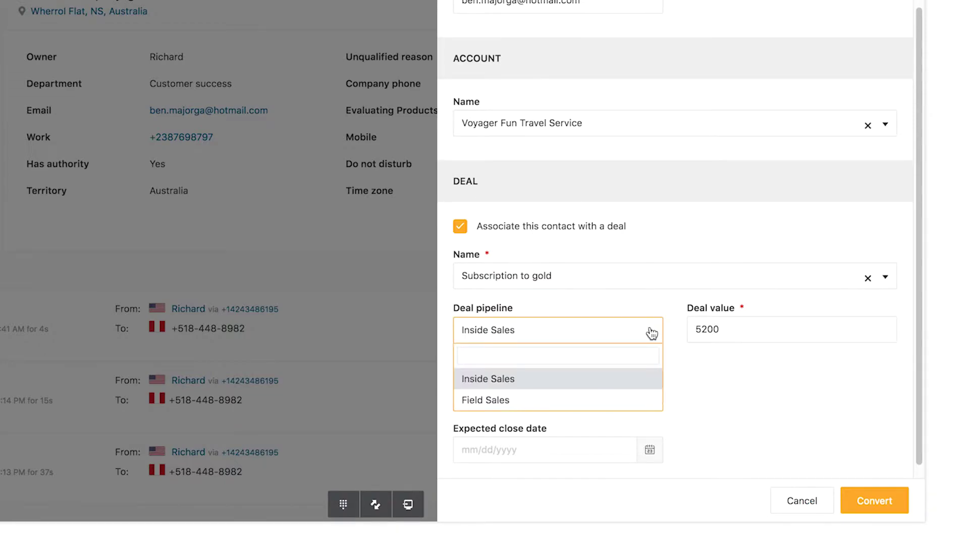
left_click(651, 333)
left_click(652, 384)
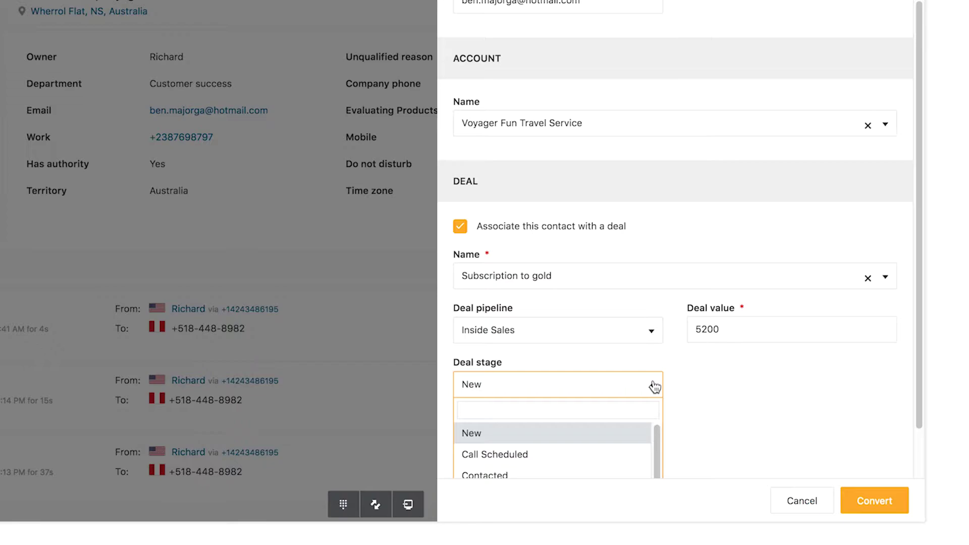
left_click(655, 387)
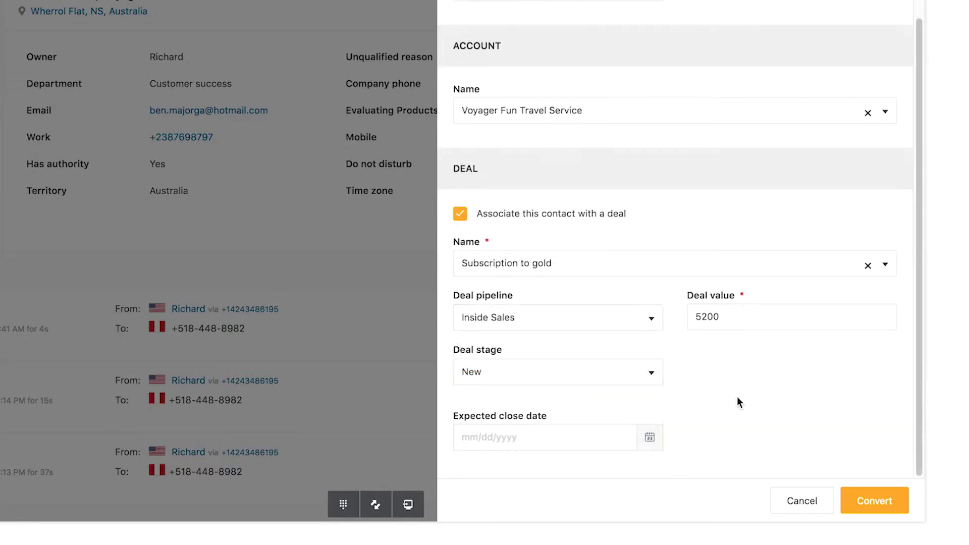
left_click(650, 439)
left_click(646, 200)
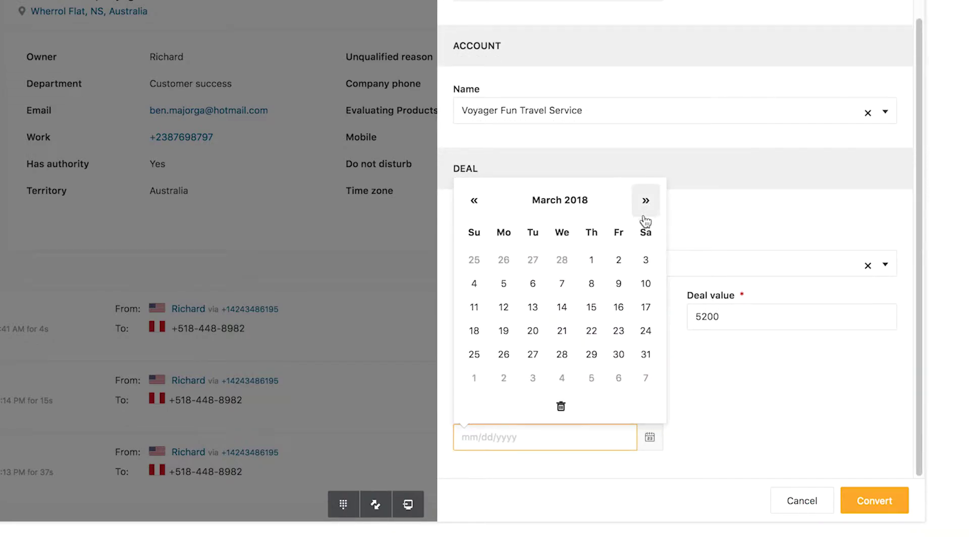
left_click(615, 352)
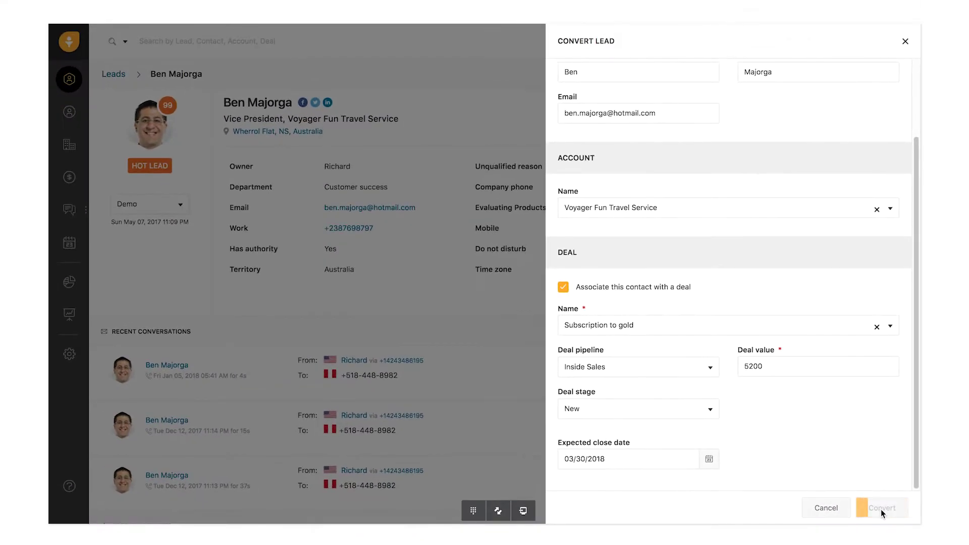
left_click(874, 501)
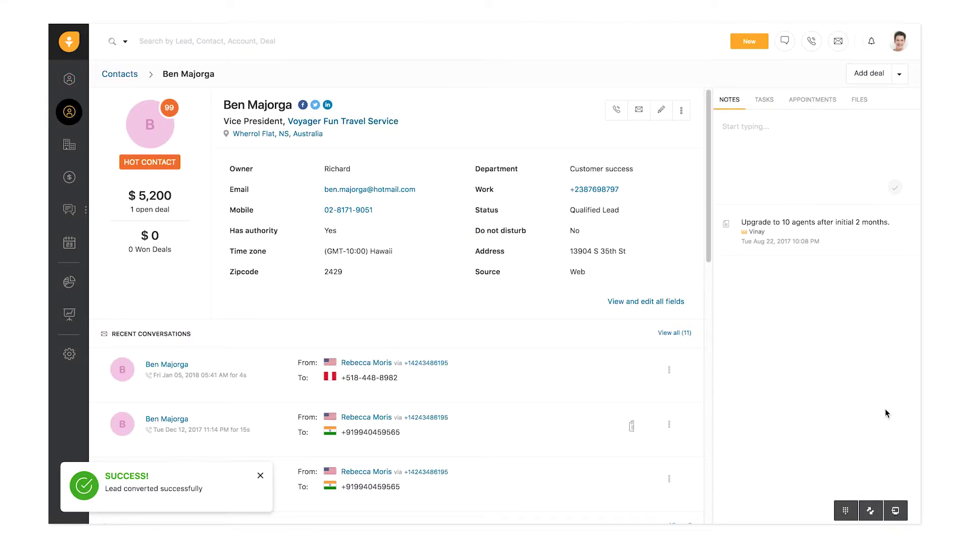
View the Subscription to gold deal from the Open Deals board, then return to the board.
left_click(70, 178)
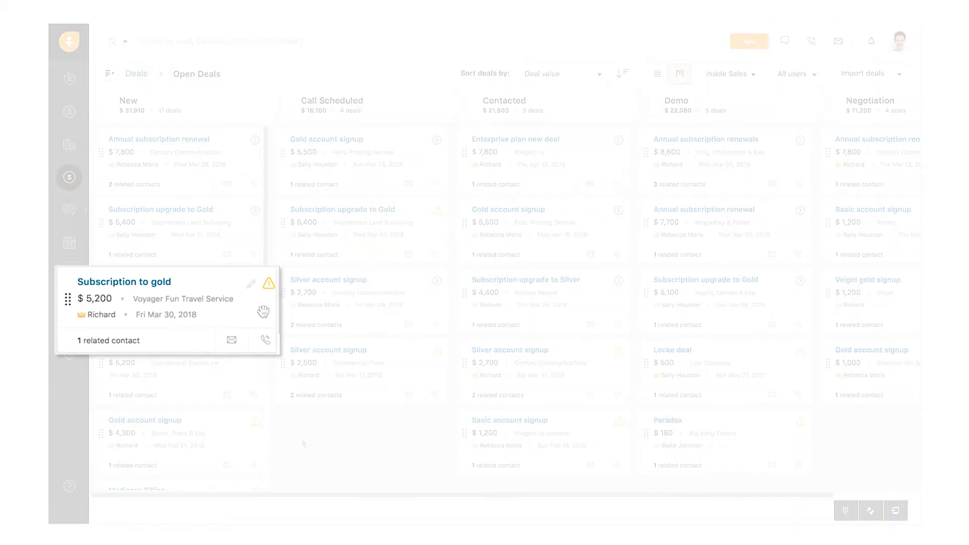
left_click(901, 76)
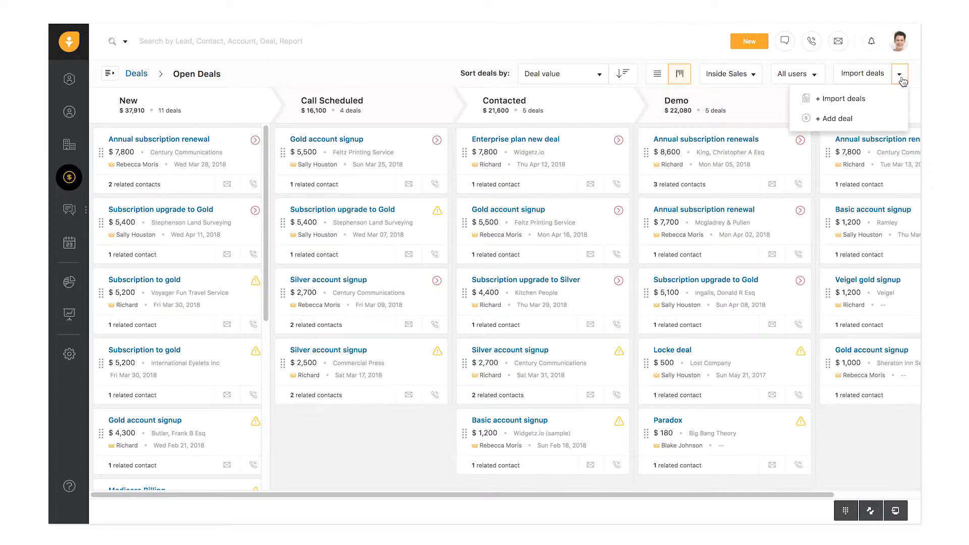
left_click(339, 479)
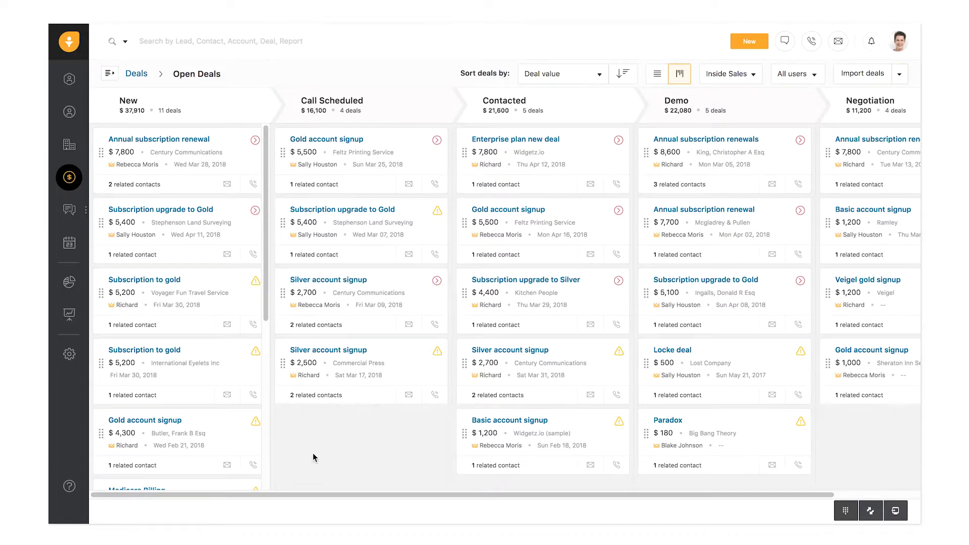
left_click(161, 280)
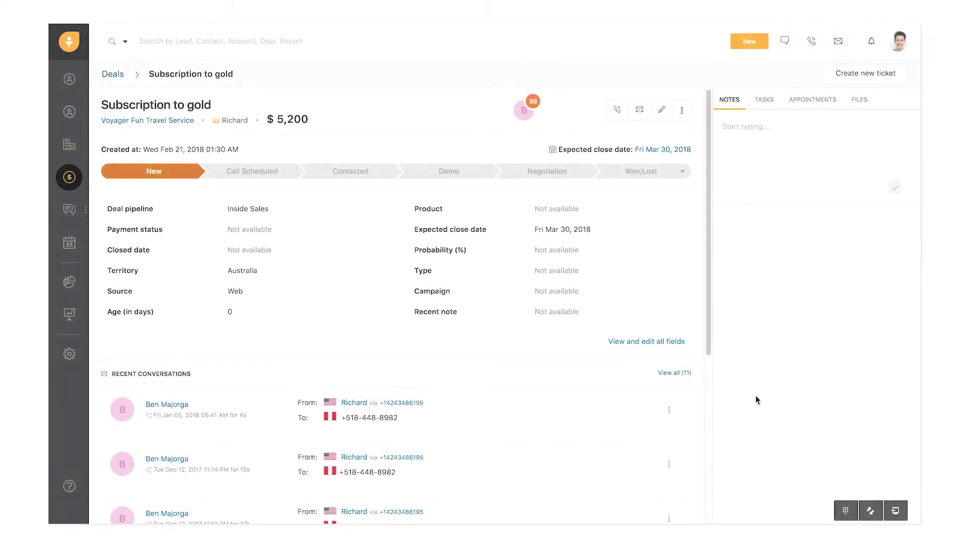
left_click(750, 41)
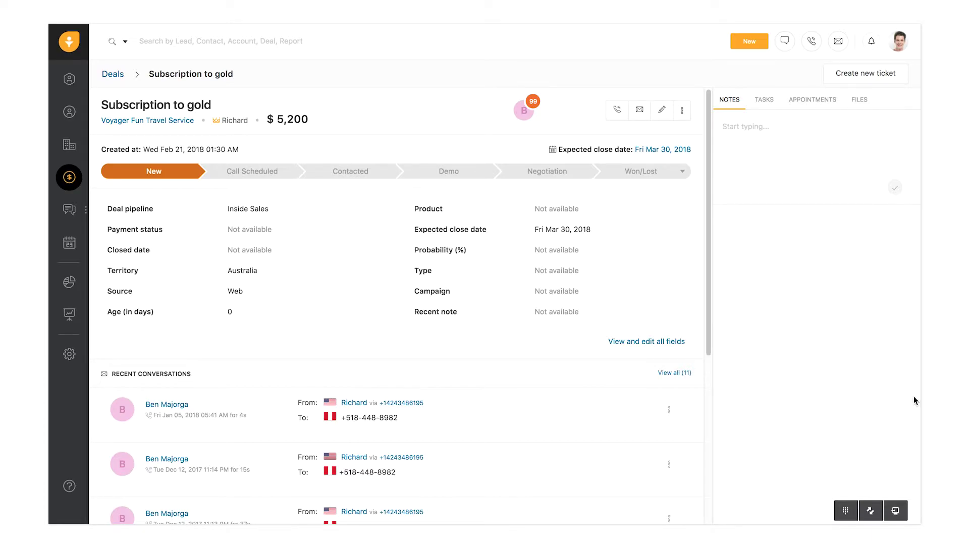
left_click(79, 179)
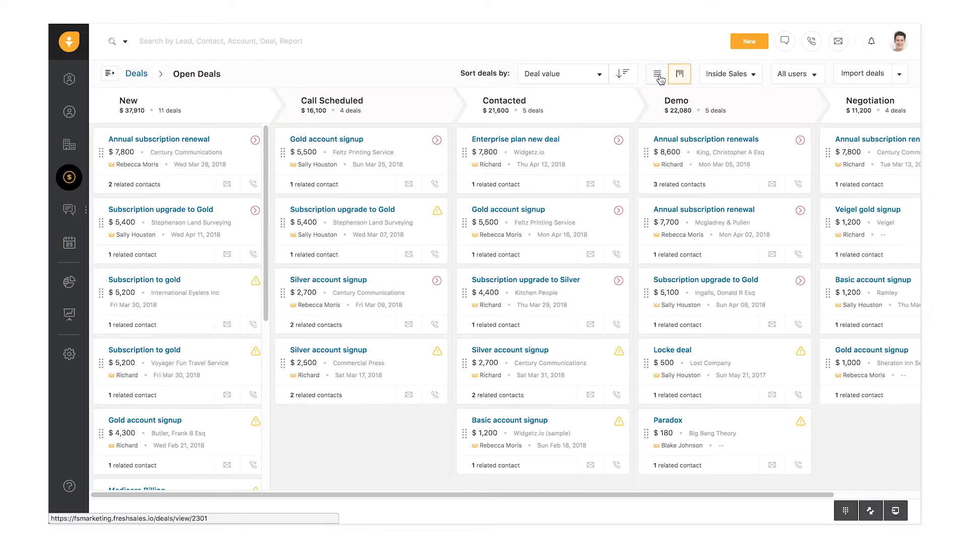
Switch Open Deals to table view and inspect the top deal's actions.
left_click(657, 76)
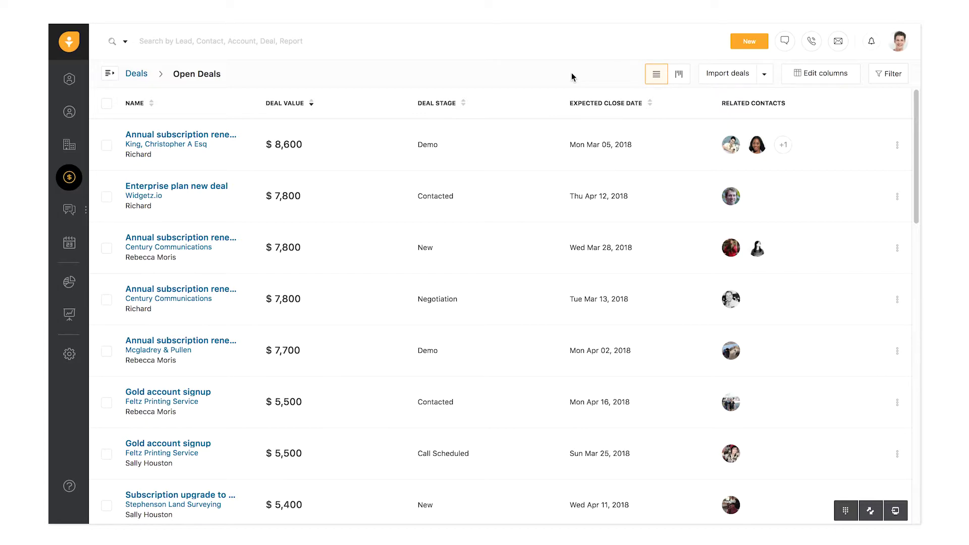
left_click(895, 145)
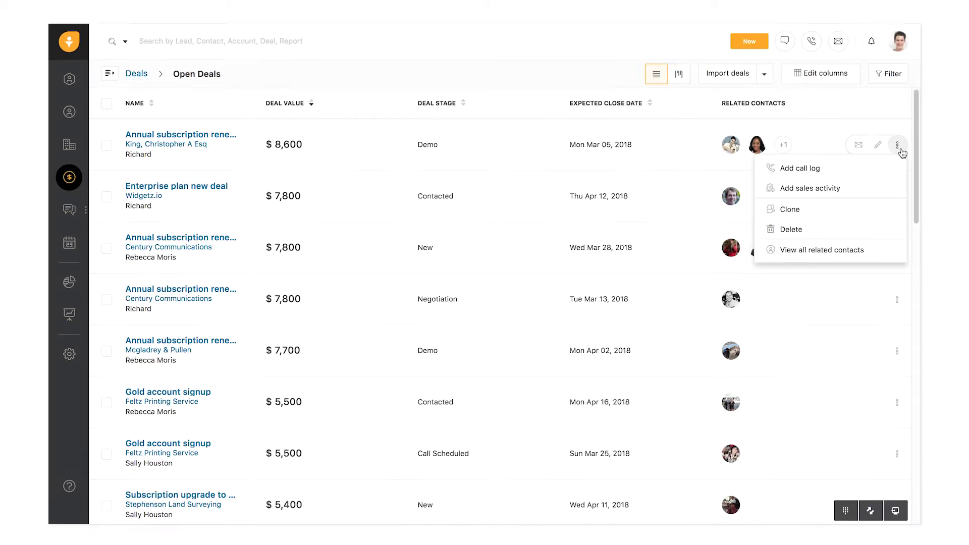
left_click(885, 95)
Select the first three deals and sort the table by Deal Value.
left_click(107, 145)
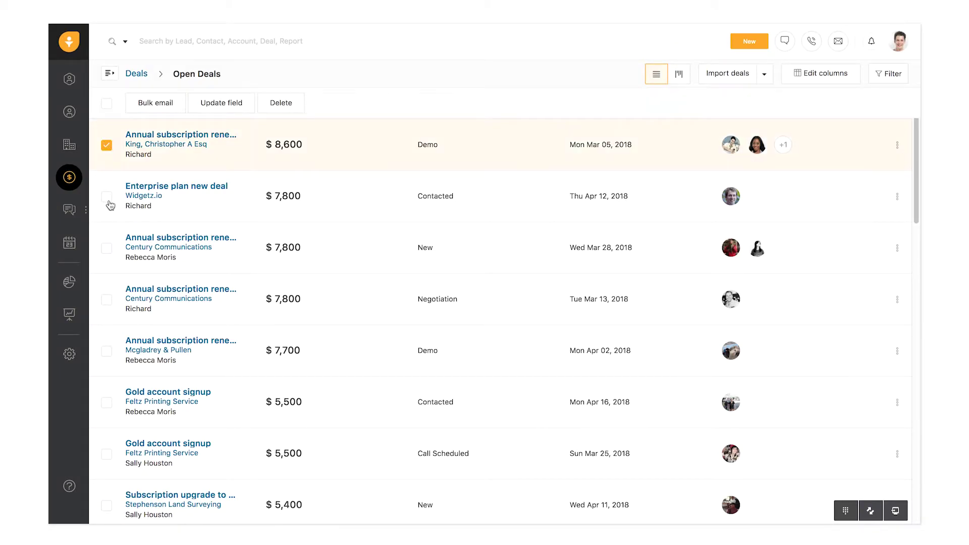
left_click(107, 197)
left_click(106, 248)
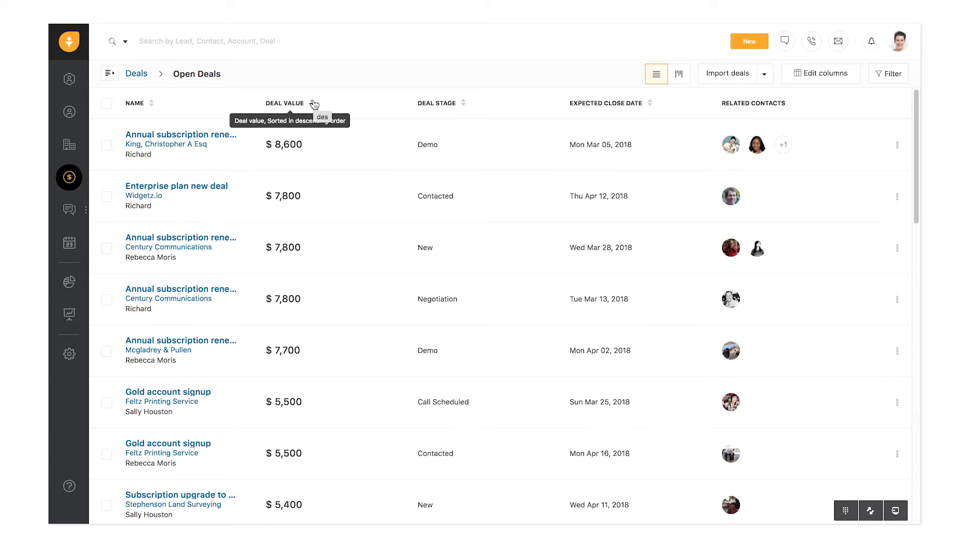
left_click(313, 104)
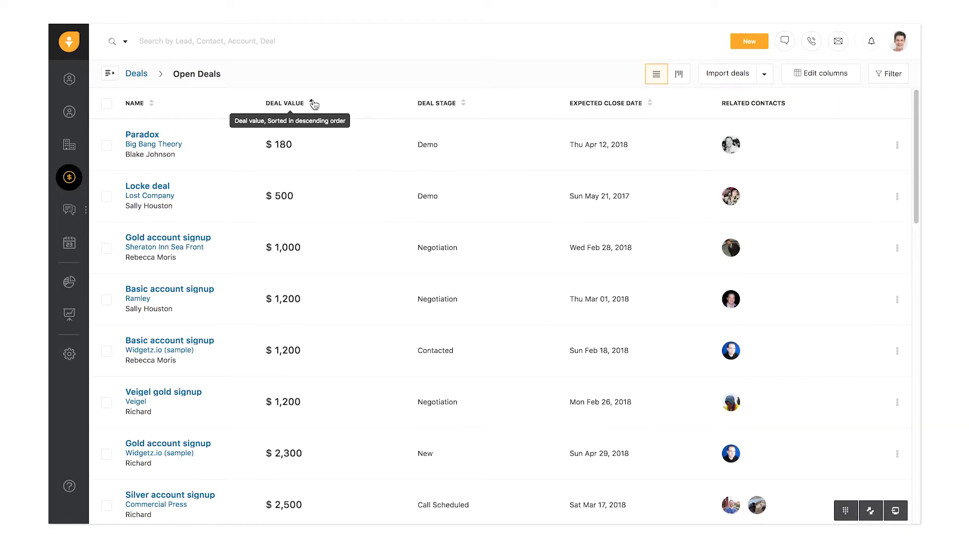
left_click(313, 106)
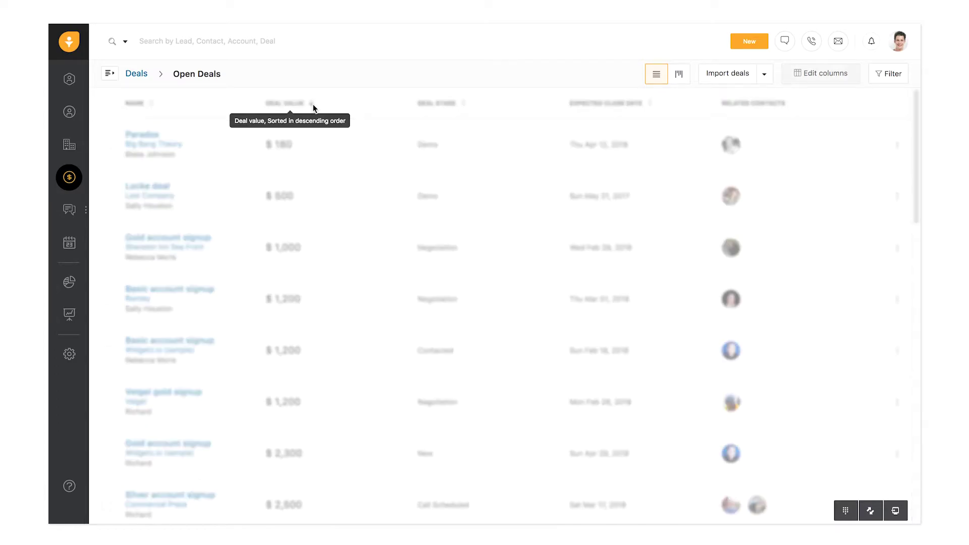
Show a Deal pipeline column before Expected close date and hide Related contacts.
left_click(819, 72)
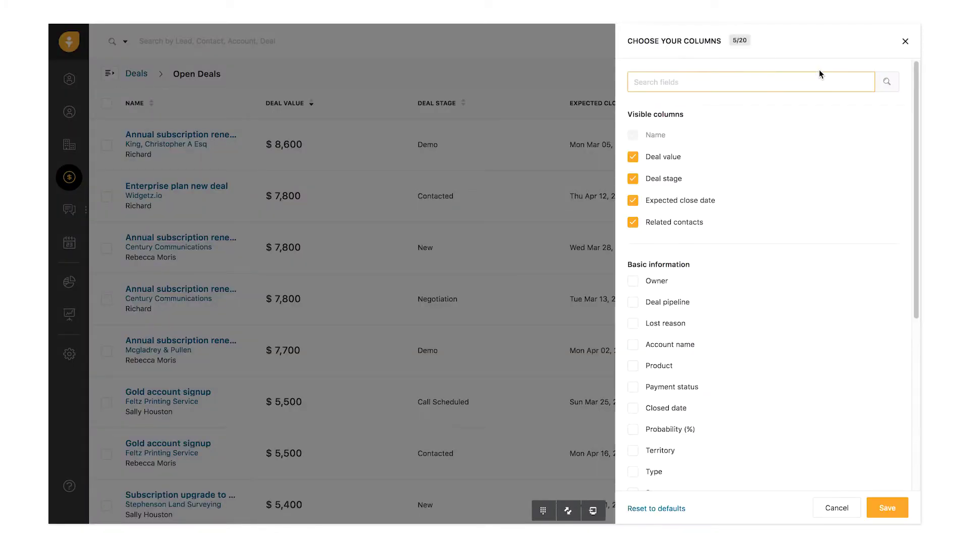
left_click(633, 302)
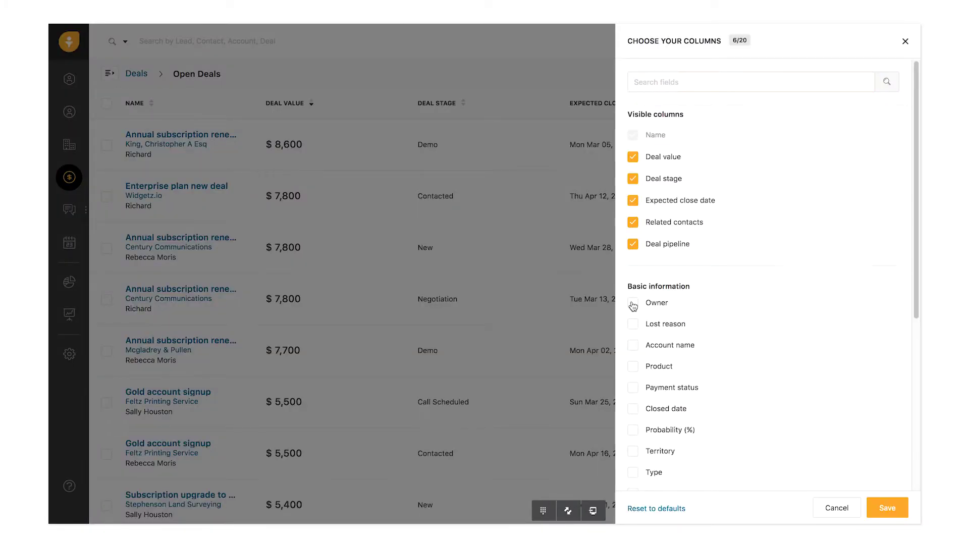
left_click(634, 224)
mouse_move(895, 223)
left_mouse_down()
mouse_move(894, 194)
mouse_move(894, 203)
left_mouse_up()
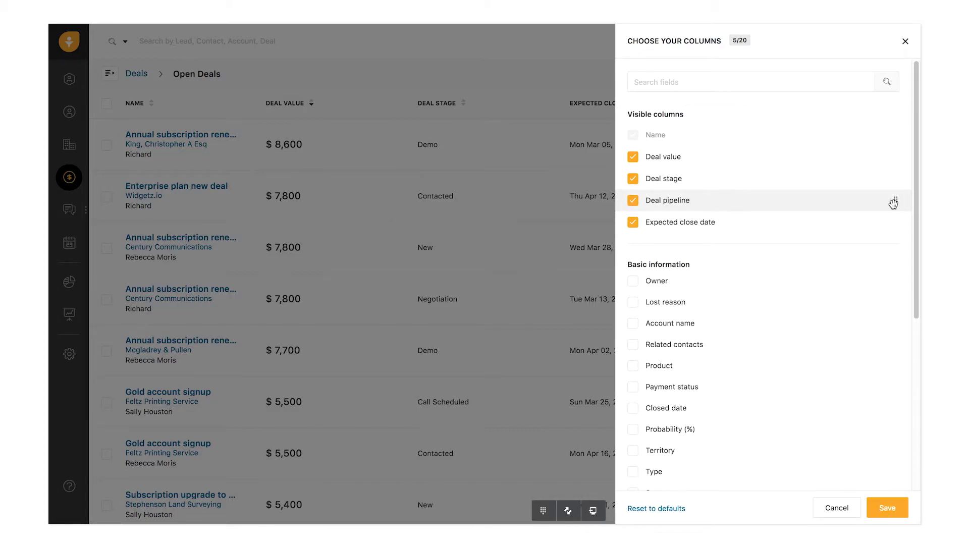
left_click(887, 507)
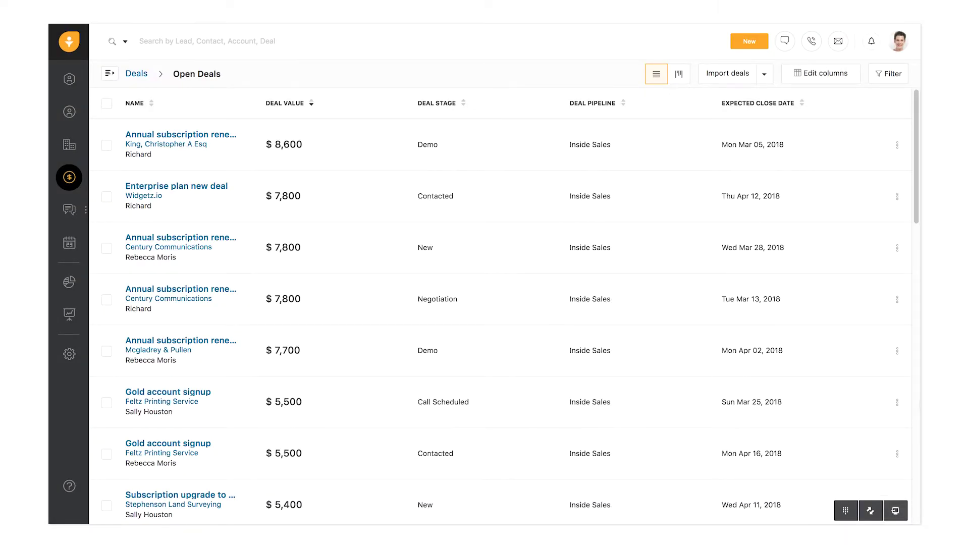
Filter deals to the three team owners and include the Won and Lost stages.
left_click(898, 82)
left_click(807, 126)
left_click(755, 192)
type("Reb")
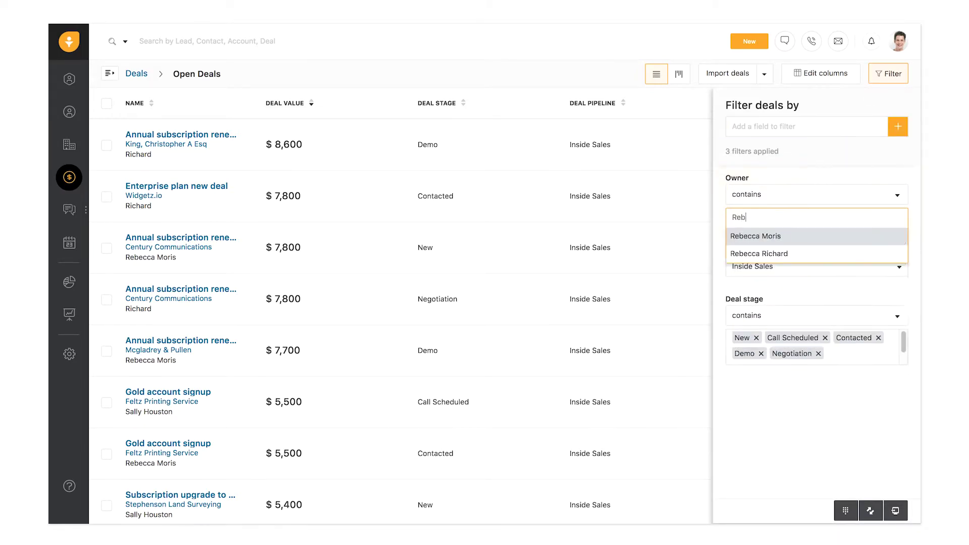
key("Return")
type("Richard")
key("Return")
type("Sal")
key("Return")
left_click(819, 370)
left_click(808, 389)
left_click(806, 393)
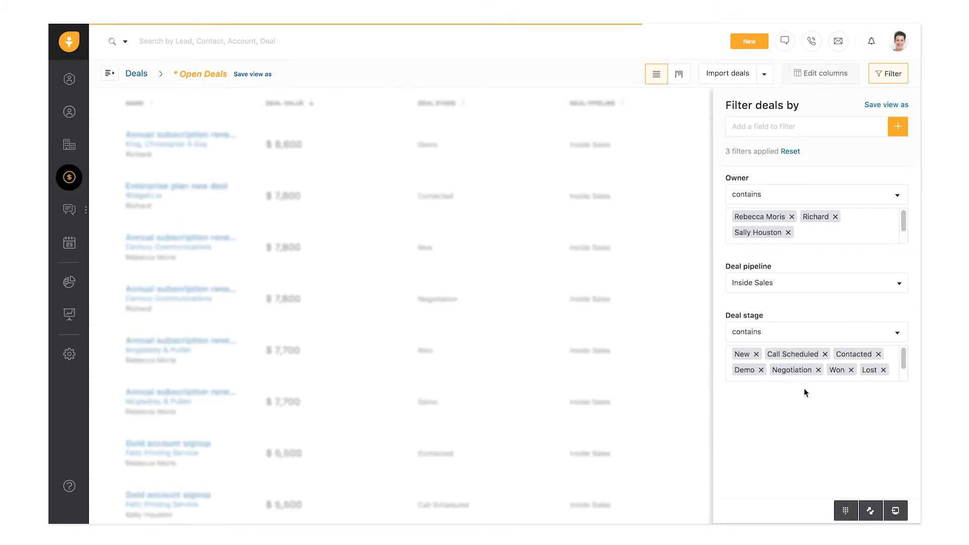
Save the filtered list as the view 'My team's deals'.
left_click(886, 105)
type("My team's deals")
left_click(643, 166)
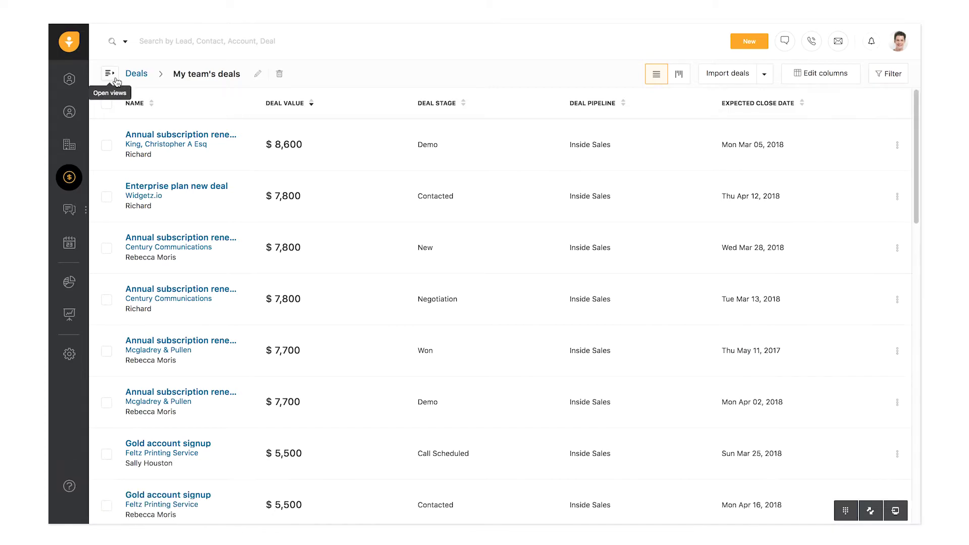
Display the My team's deals view as a stage board.
left_click(109, 73)
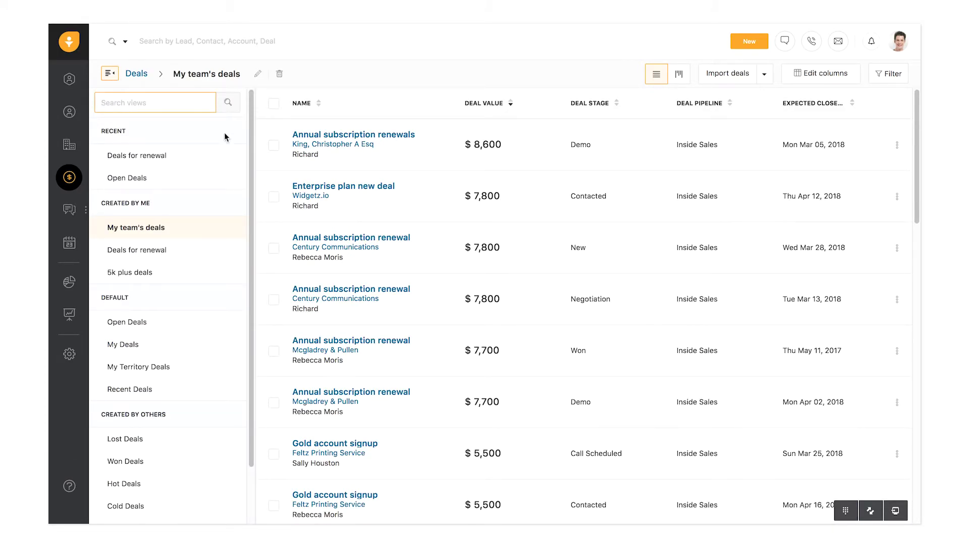
scroll(224, 133, "down", 1)
left_click(680, 77)
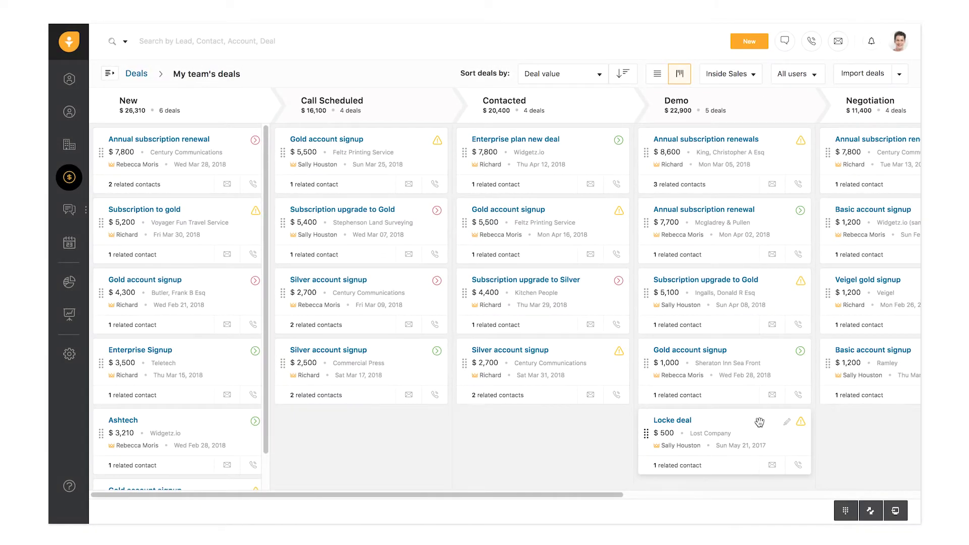
Move one deal to Negotiation and the $7,800 Century Communications renewal into Won.
left_click_drag(760, 422, 635, 405)
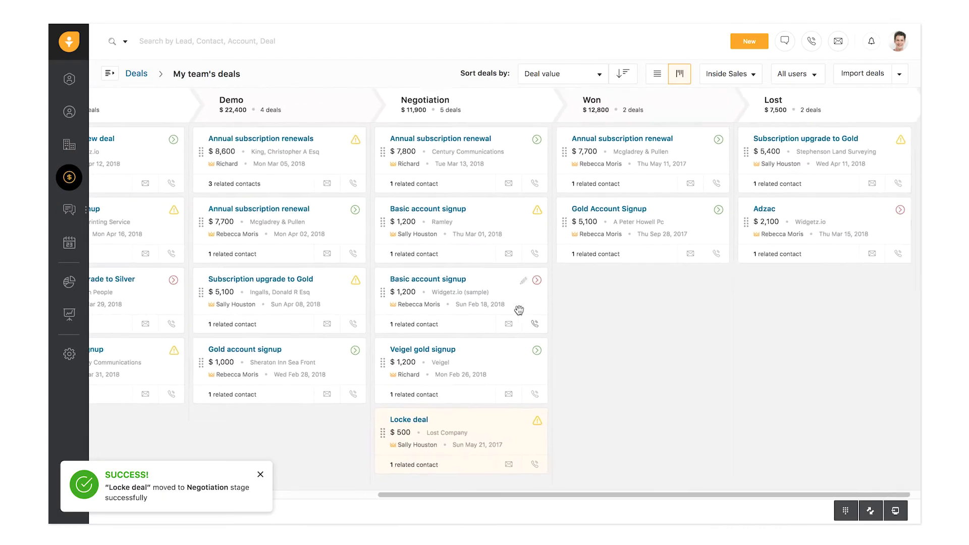
left_click_drag(503, 159, 403, 444)
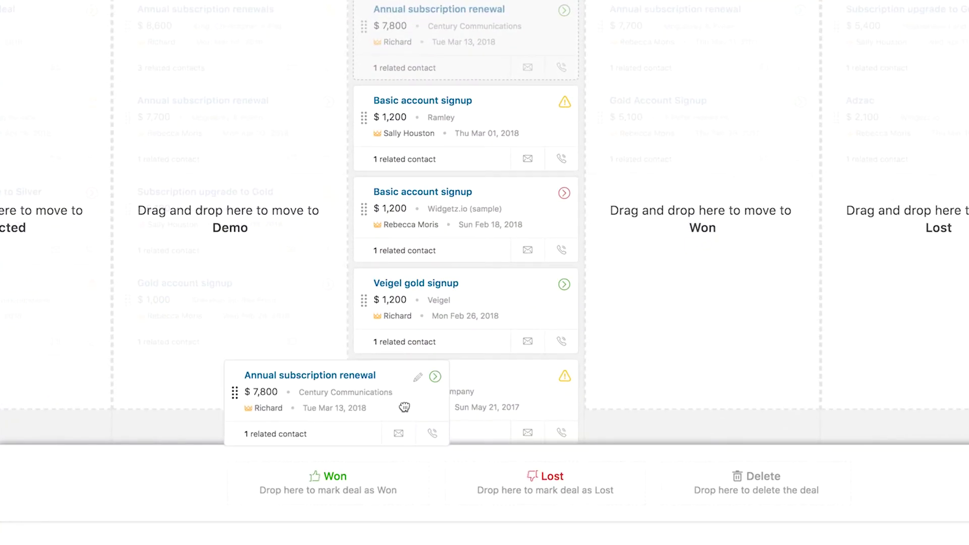
left_click_drag(404, 407, 405, 487)
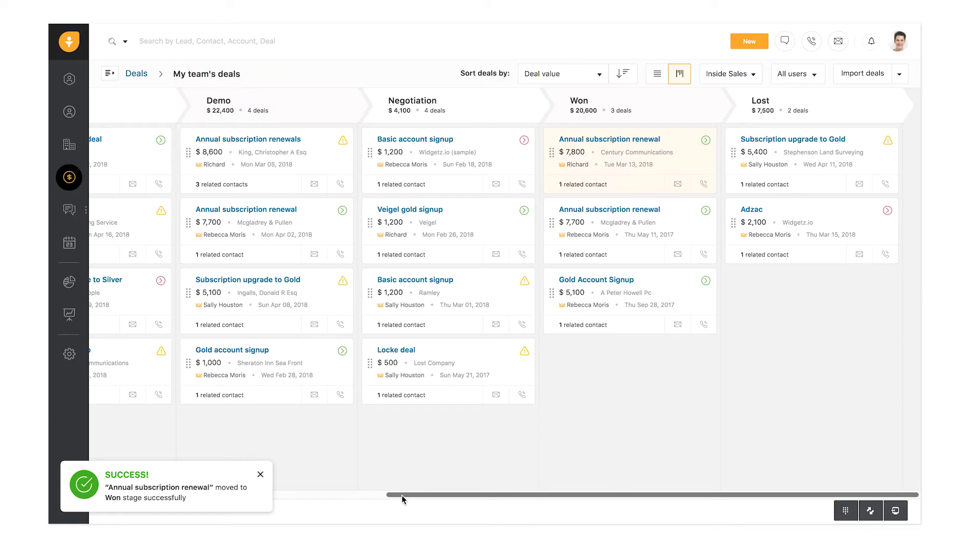
left_click_drag(402, 496, 131, 486)
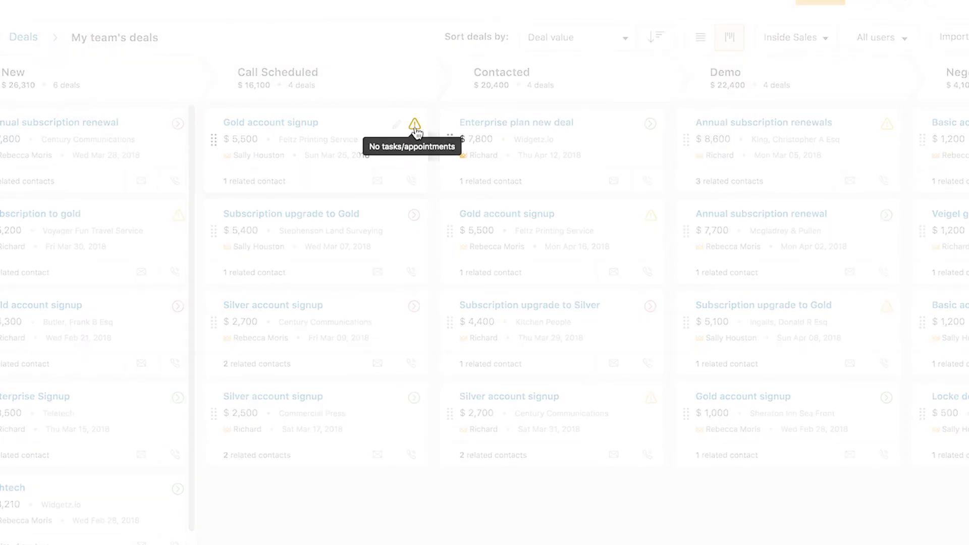
Sort the board's deals by Deal value from lowest to highest.
left_click(415, 126)
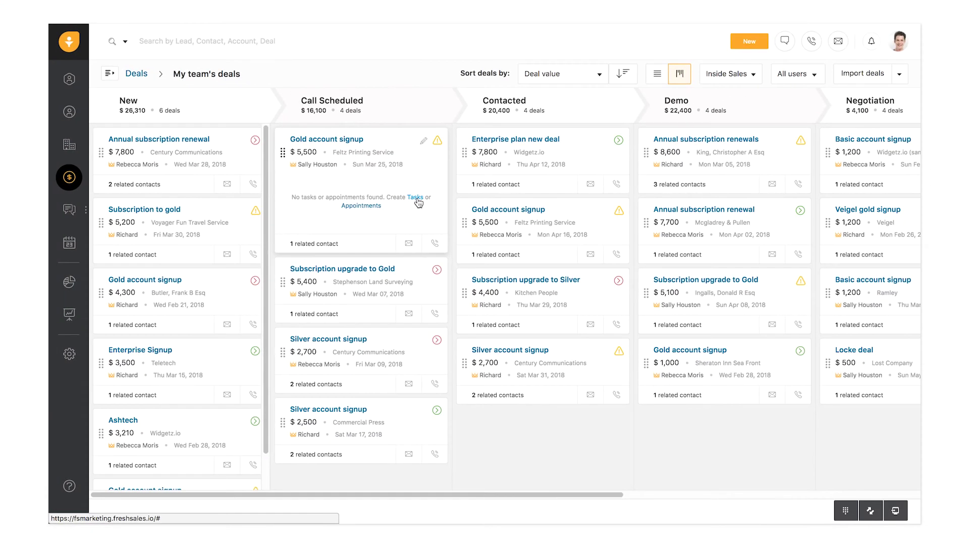
left_click(599, 74)
left_click_drag(603, 126, 603, 149)
left_click(644, 88)
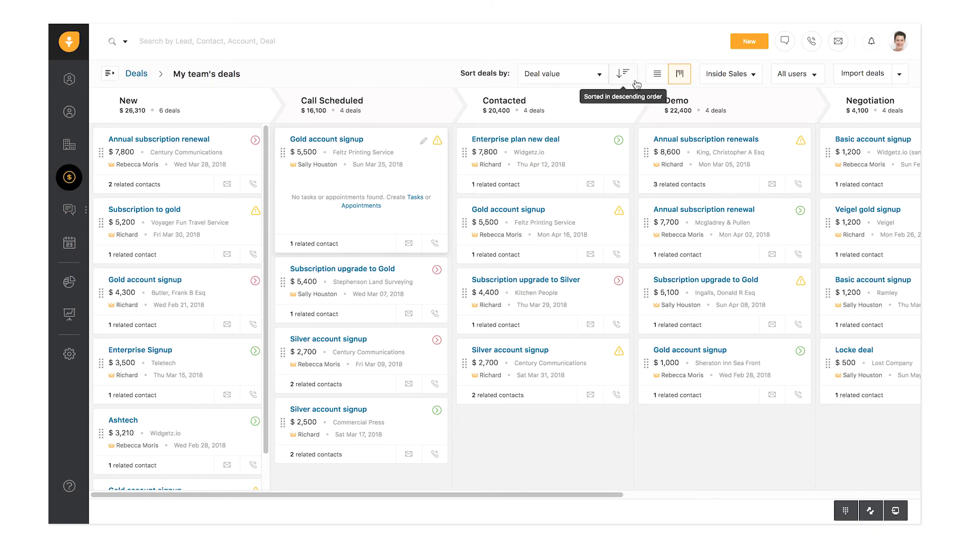
left_click(635, 80)
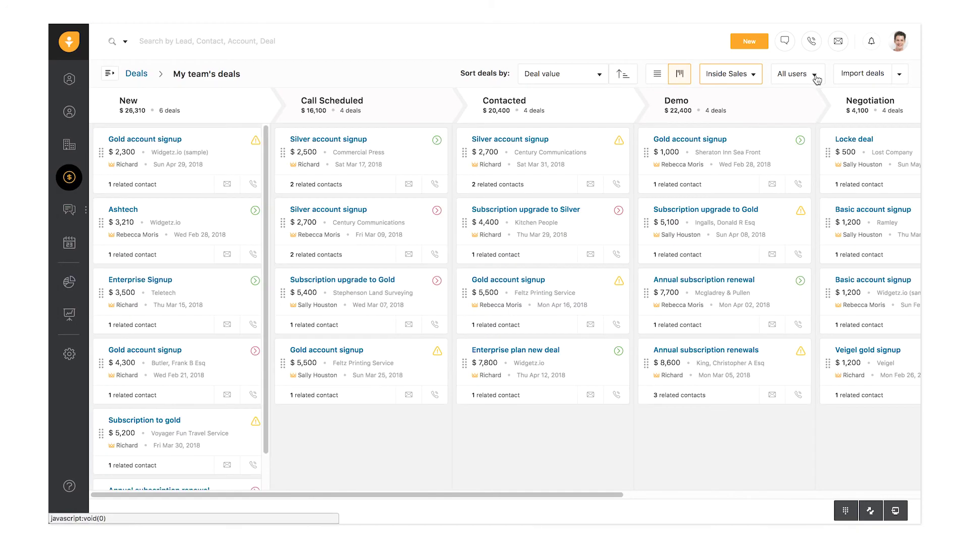
Keep the board showing all users and the Inside Sales pipeline.
left_click(816, 75)
scroll(814, 133, "down", 1)
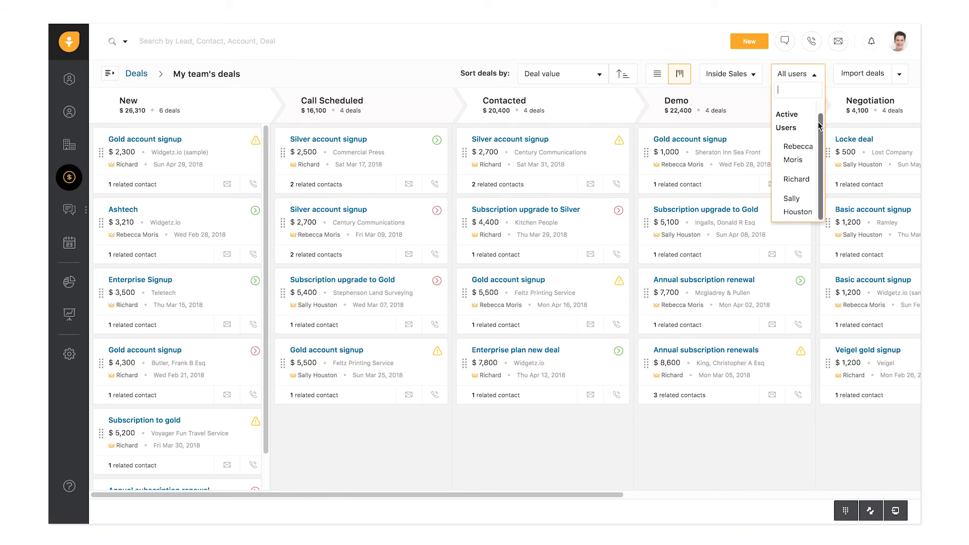
scroll(815, 133, "up", 1)
left_click(830, 76)
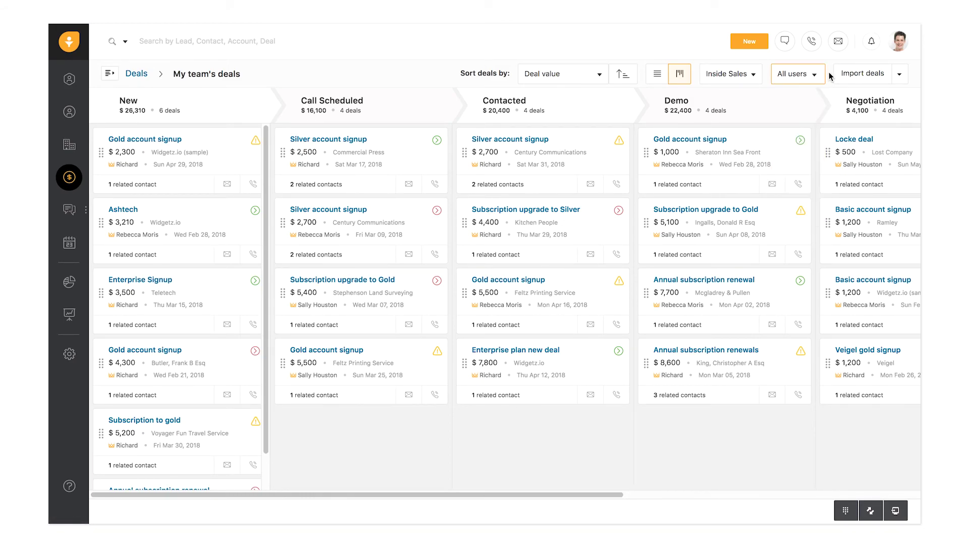
left_click(754, 74)
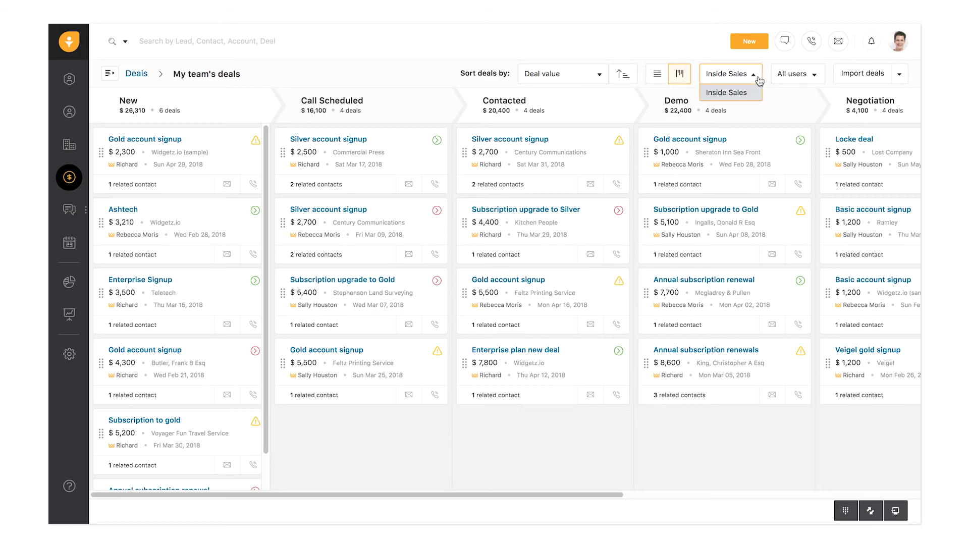
left_click(754, 74)
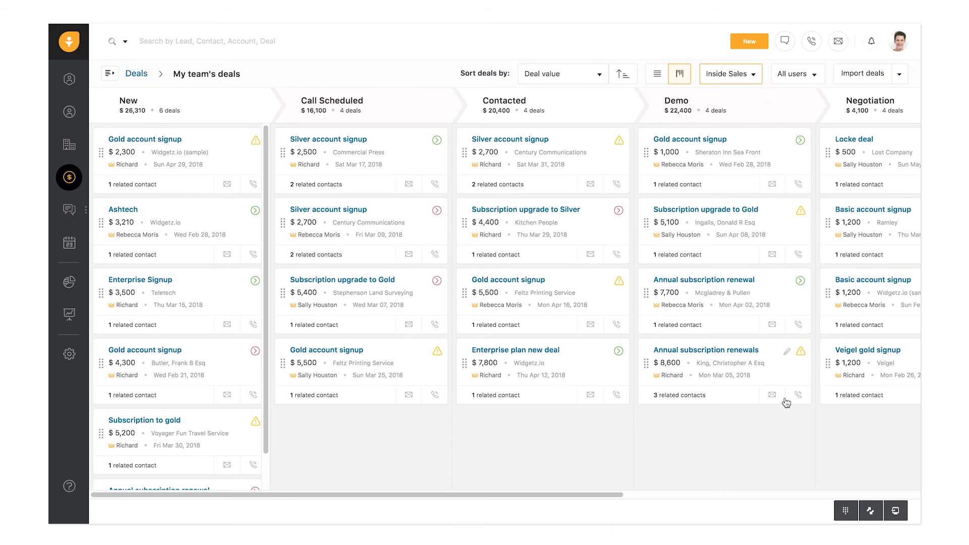